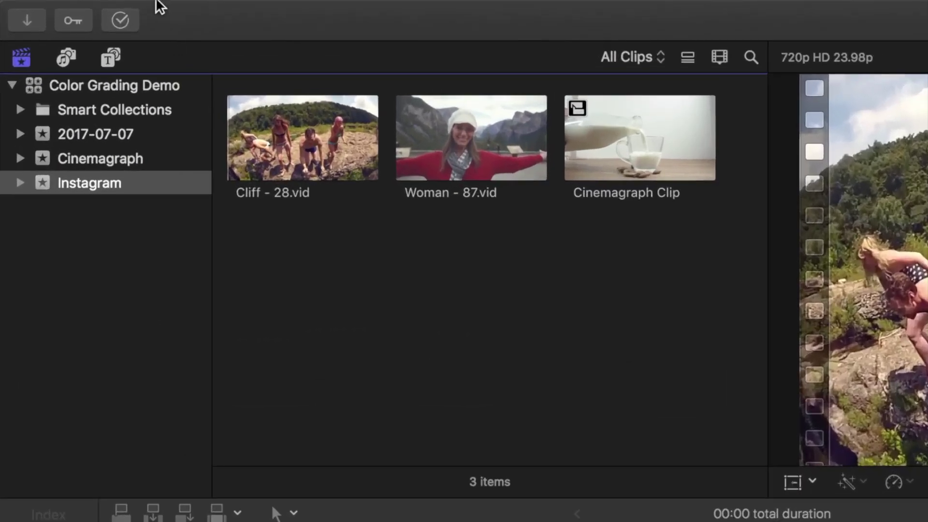
Start a new project named 'Square 1:1' from the File > New menu
mouse_move(132, 4)
left_click(185, 10)
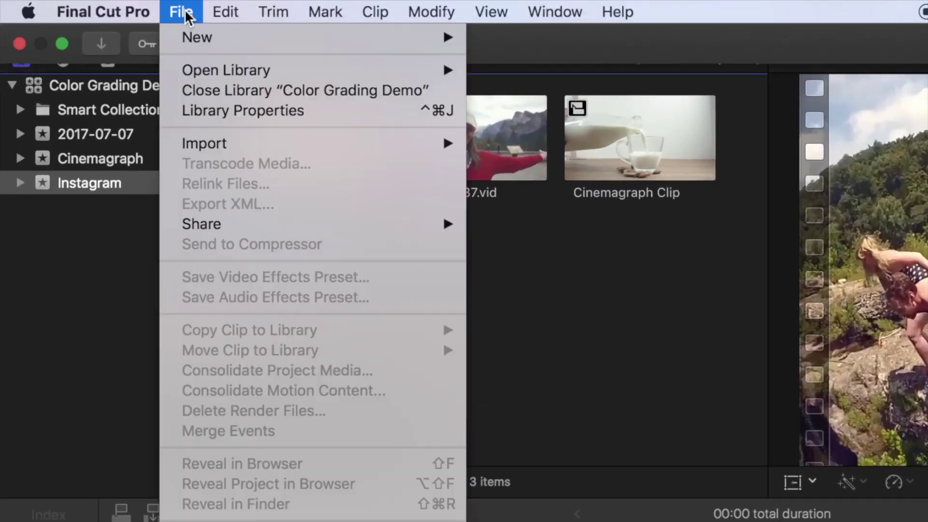
mouse_move(203, 35)
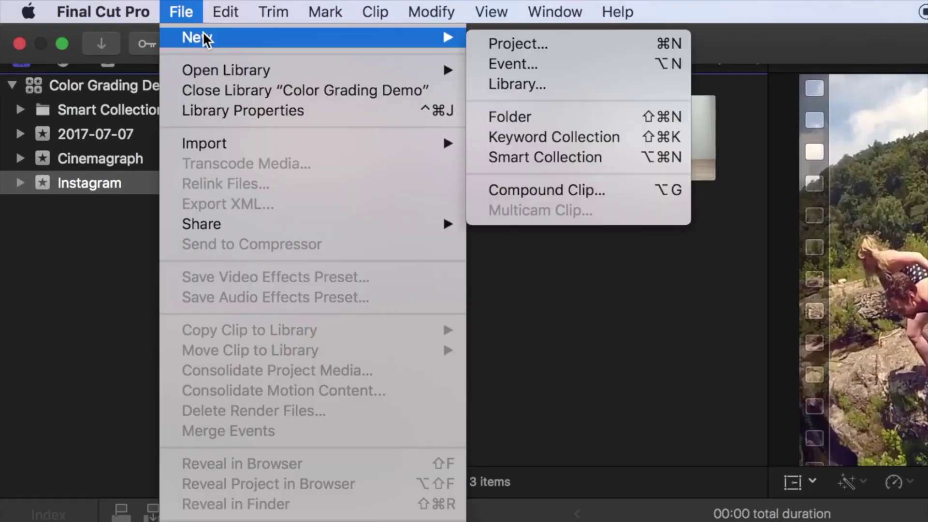
left_click(640, 45)
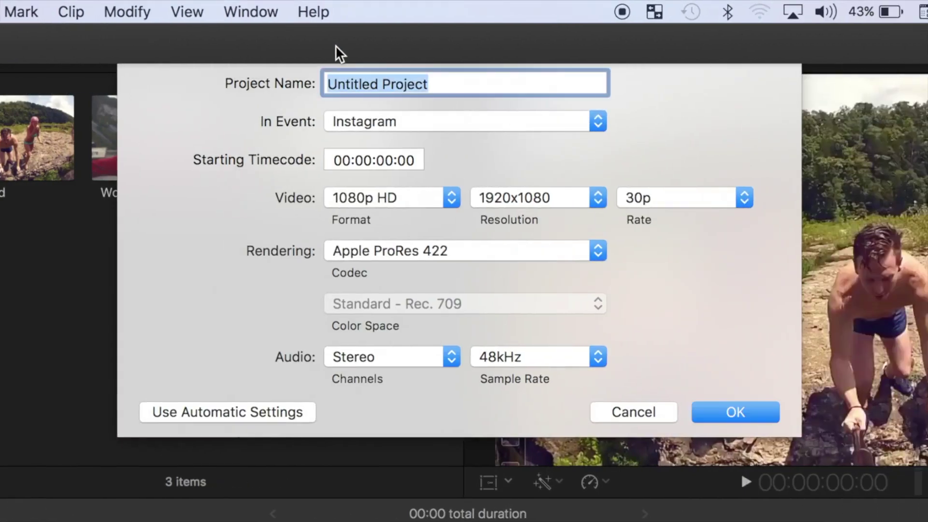
type("Square 1:1")
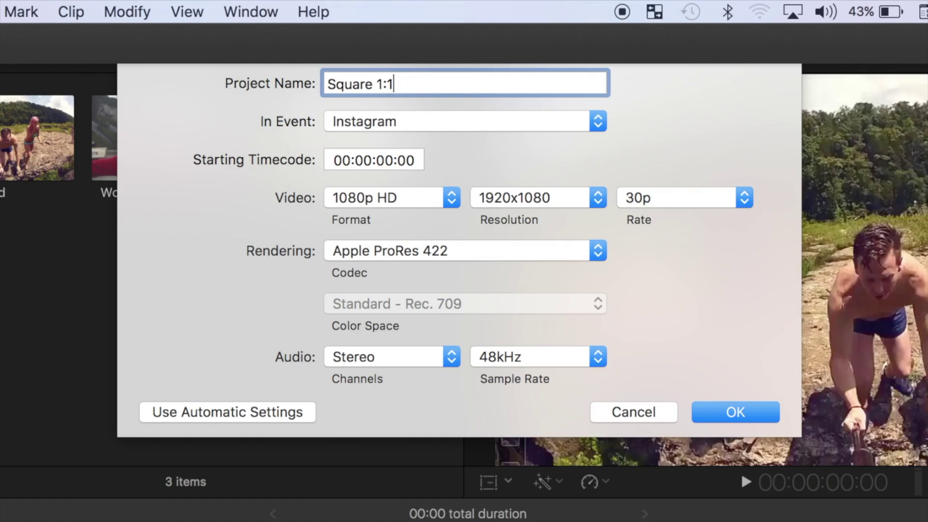
Set a custom 1080×1080 format at 23.98p and create the project
left_click(451, 175)
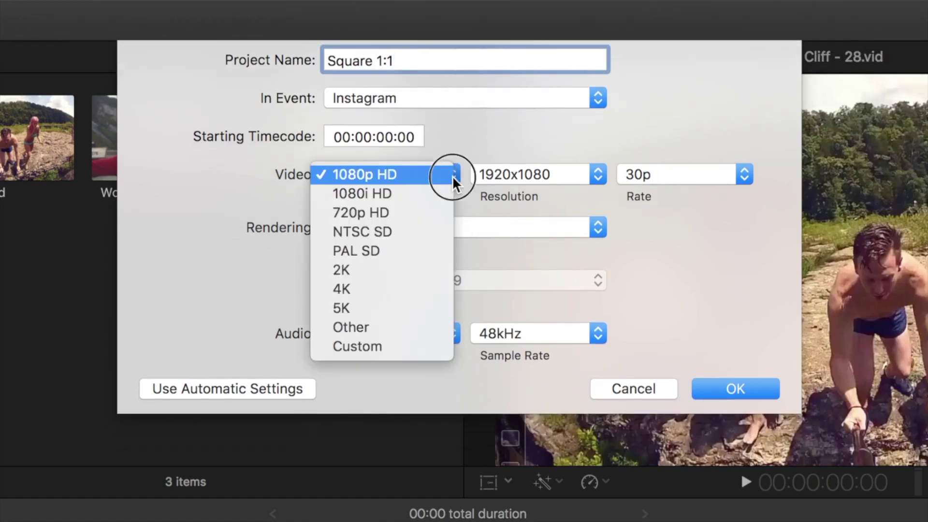
left_click(416, 343)
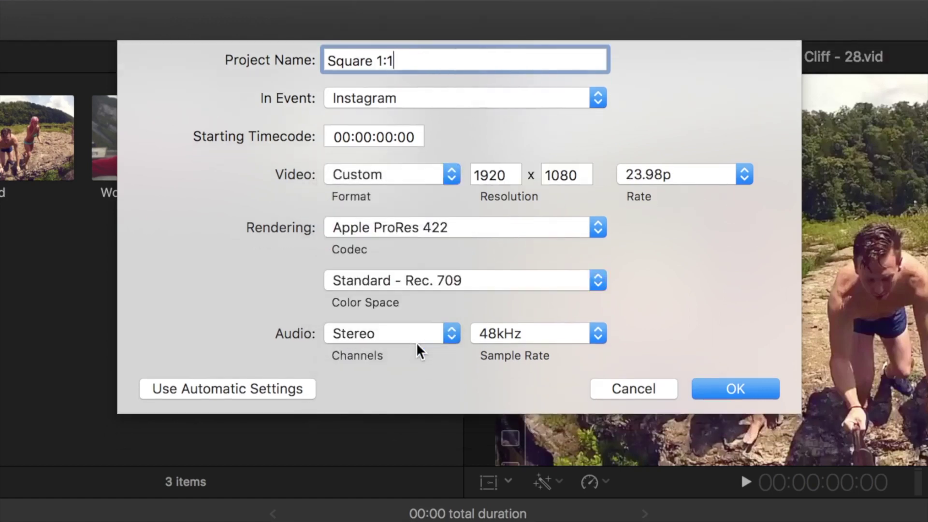
left_click(513, 175)
key("BackSpace")
key("BackSpace")
key("BackSpace")
key("BackSpace")
type("1080")
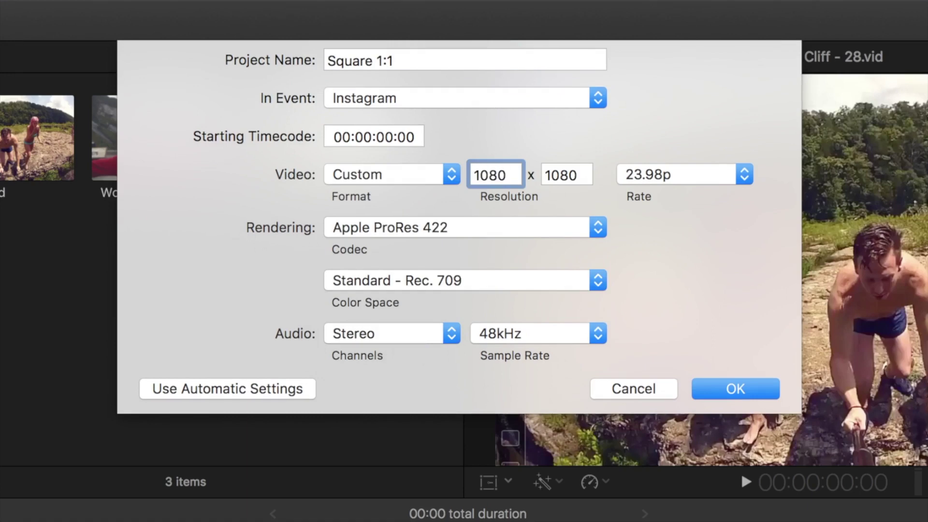
left_click(747, 173)
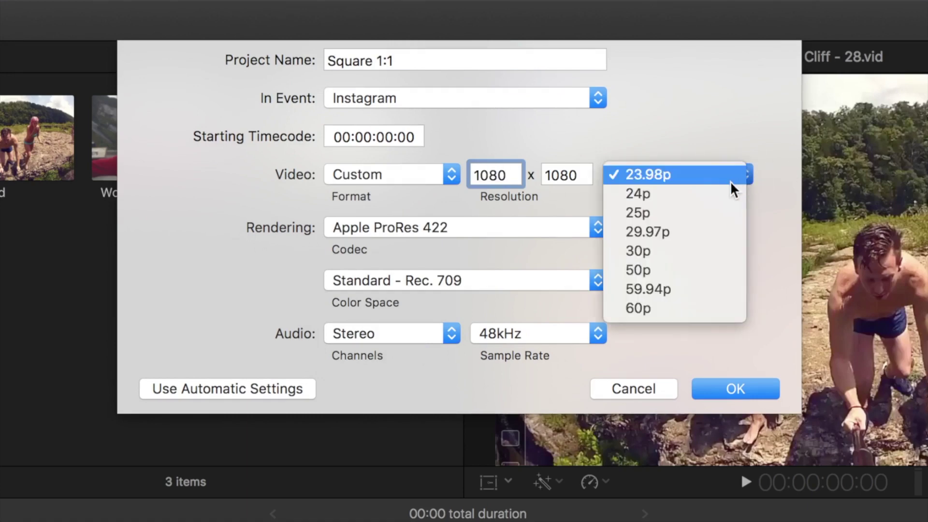
left_click(731, 183)
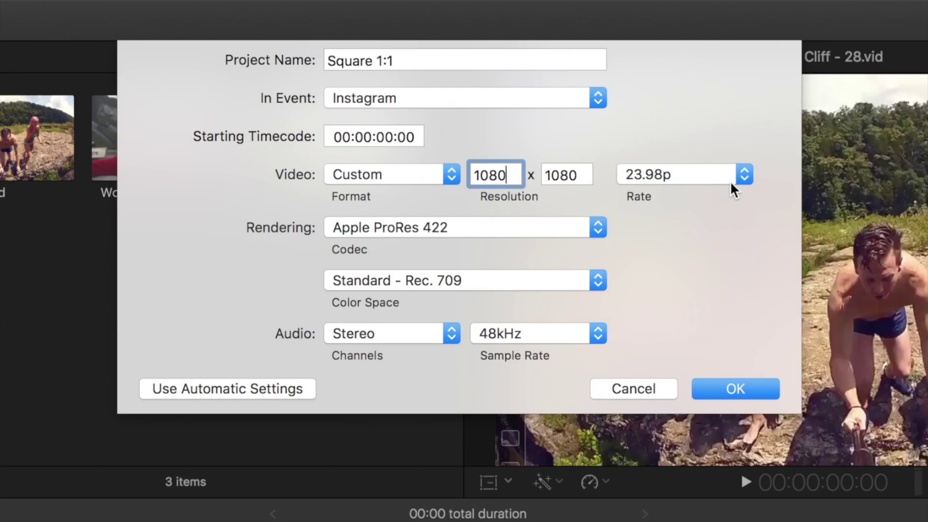
left_click(739, 389)
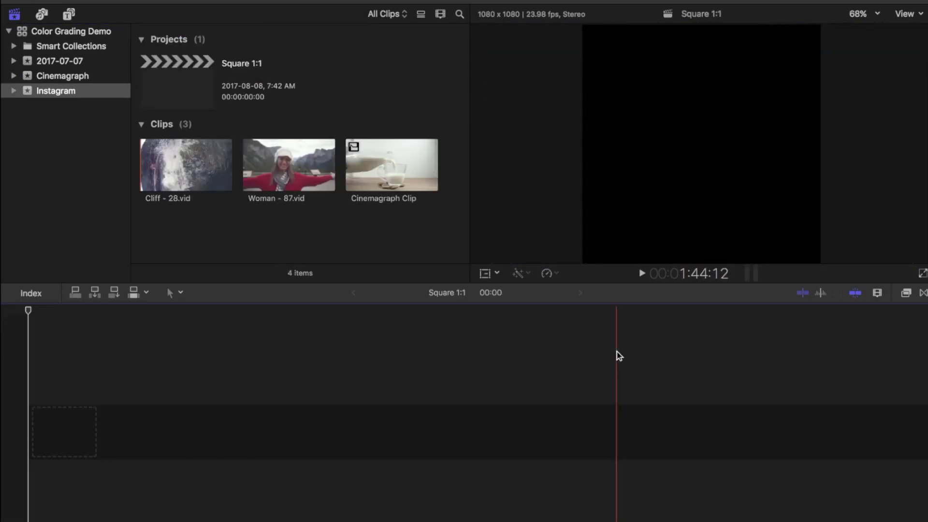
Append the Cinemagraph Clip to the Square 1:1 timeline and zoom to fit
left_click(394, 180)
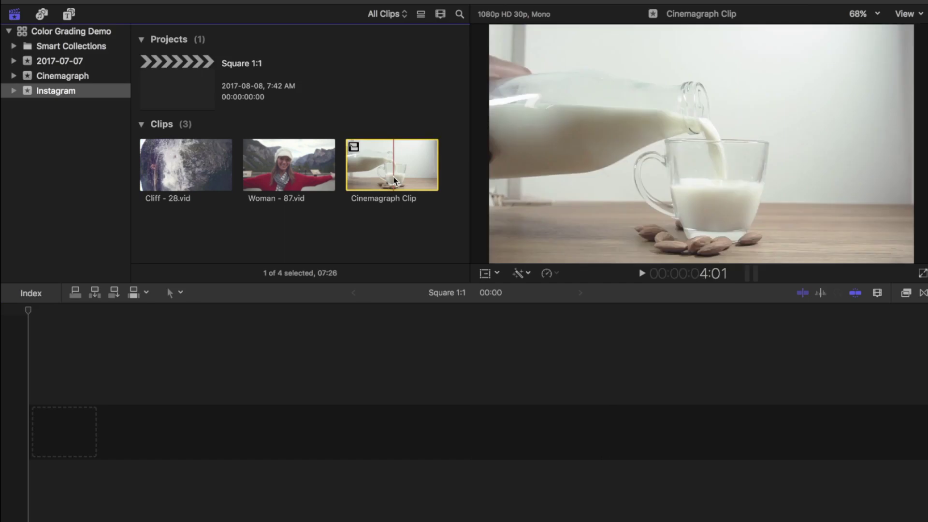
key("e")
key("shift+z")
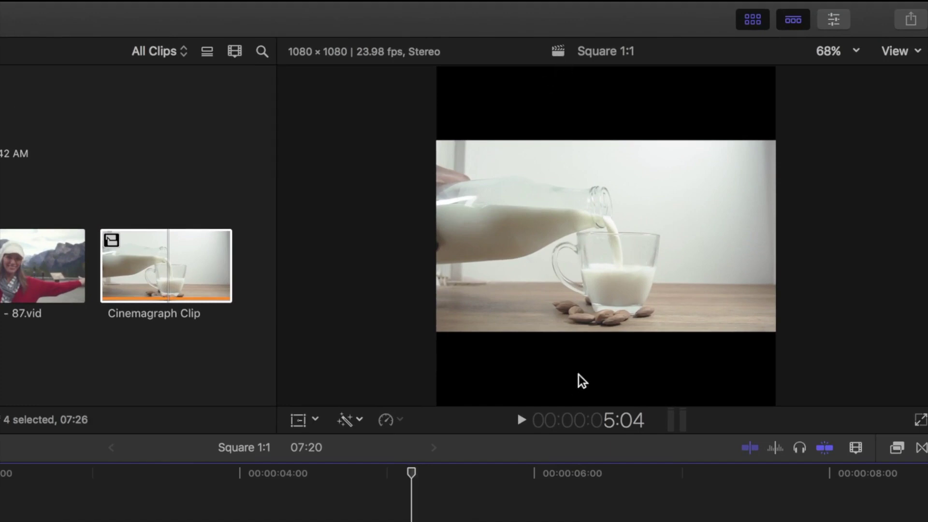
Scale the clip to 190%, shift it left to fill the square, and review playback
left_click(844, 18)
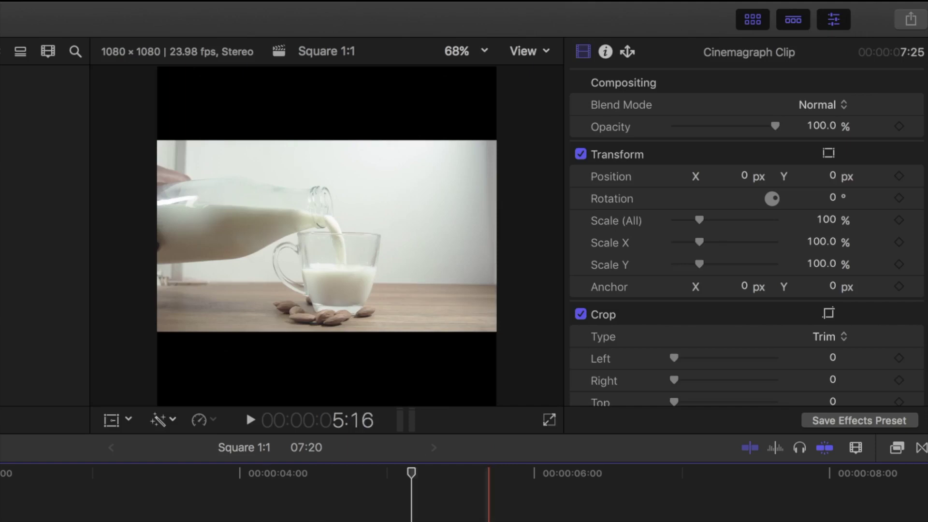
left_click(410, 519)
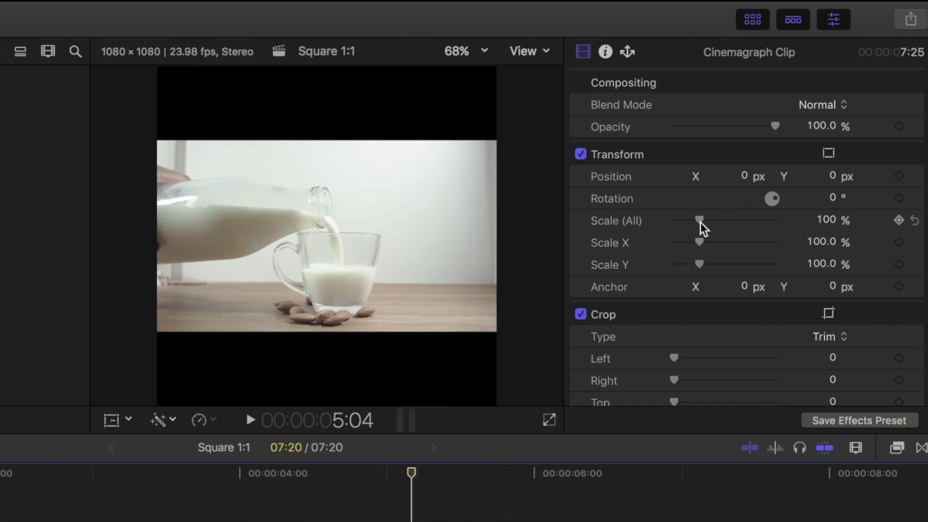
left_click_drag(699, 221, 722, 227)
left_click(116, 421)
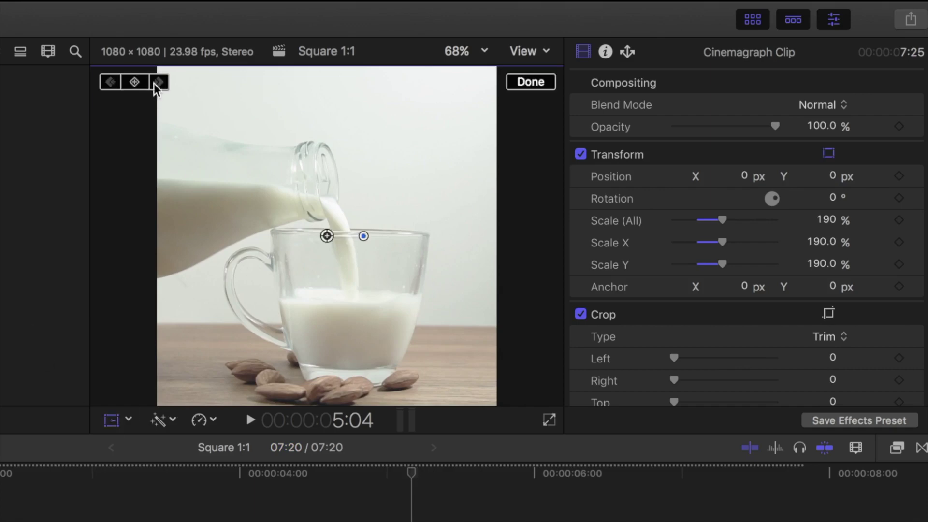
left_click_drag(317, 288, 305, 286)
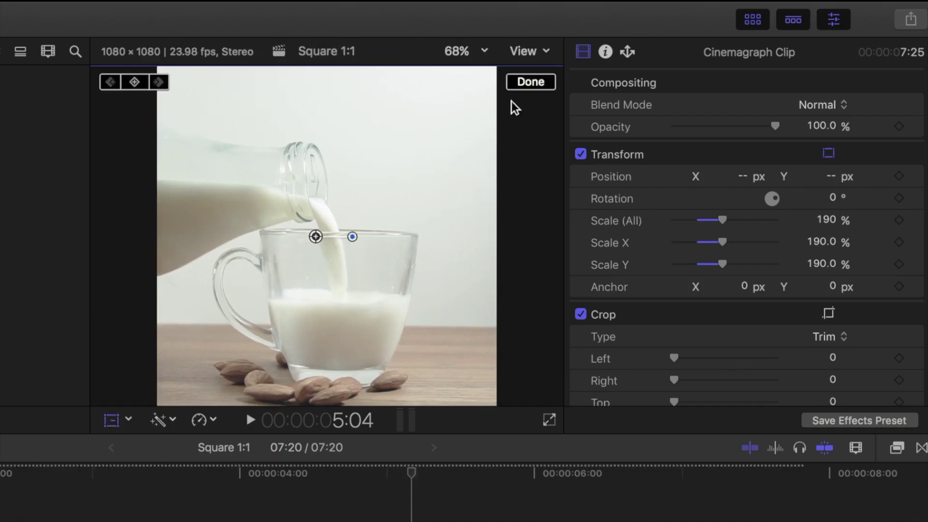
left_click(531, 83)
key("space")
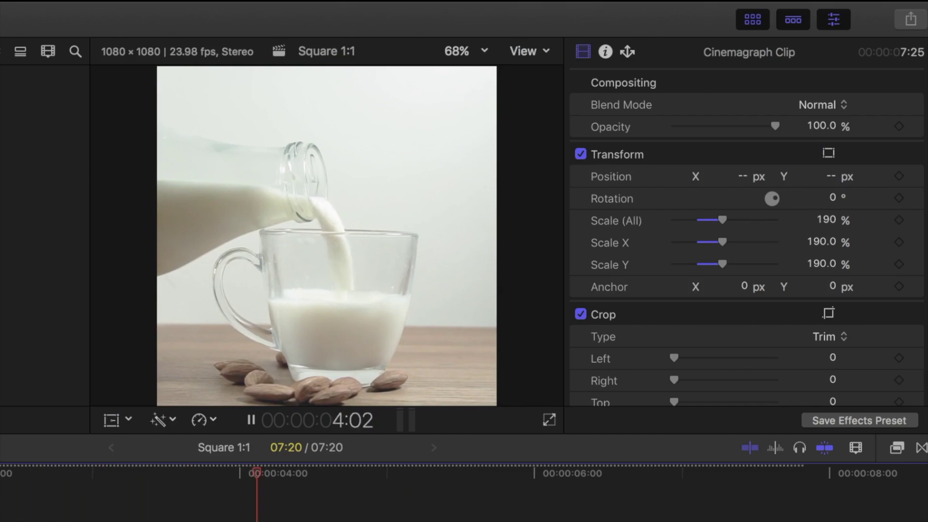
key("space")
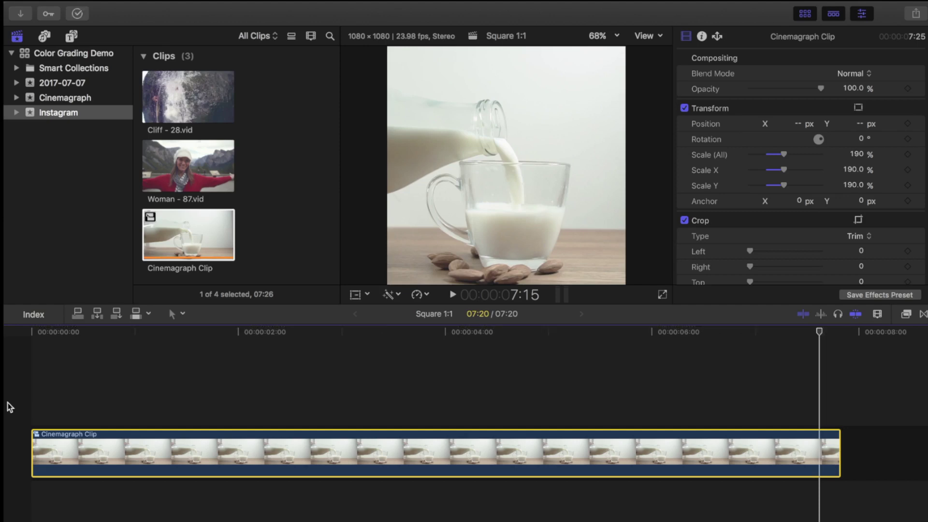
Create the 'Vertical 4:5' project with a custom 864×1080 resolution
key("super+n")
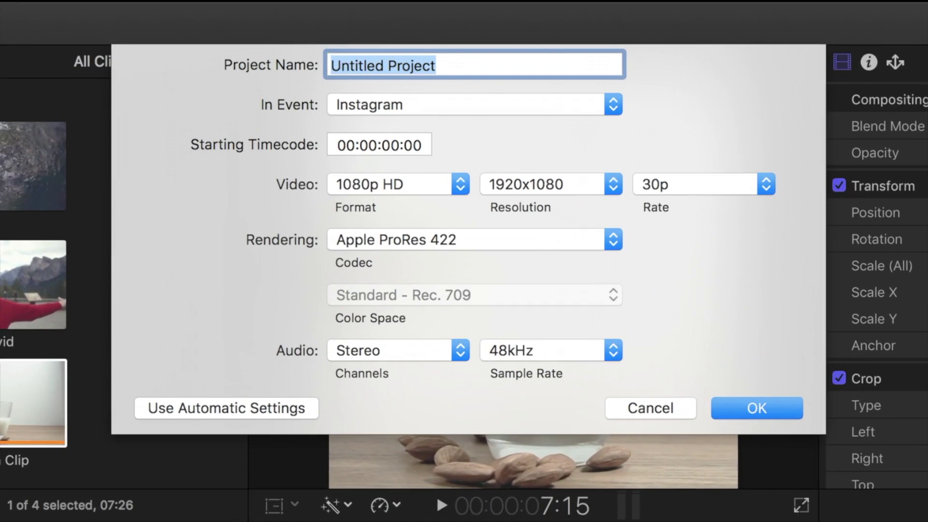
type("Vertical 4:5")
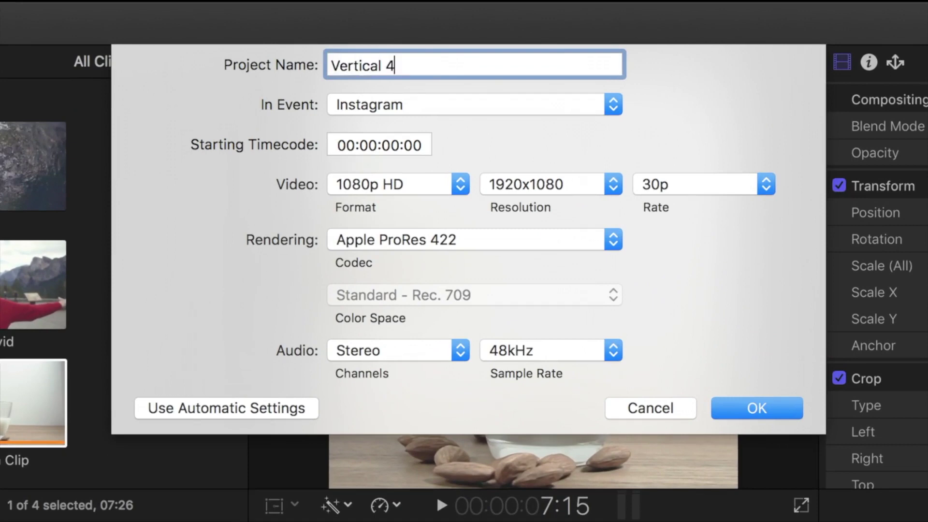
left_click(463, 185)
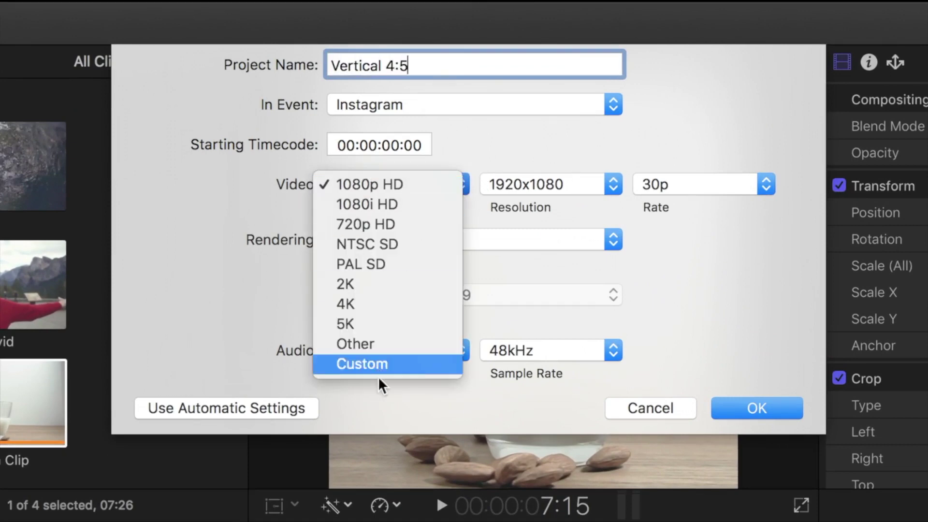
left_click(387, 366)
double_click(514, 183)
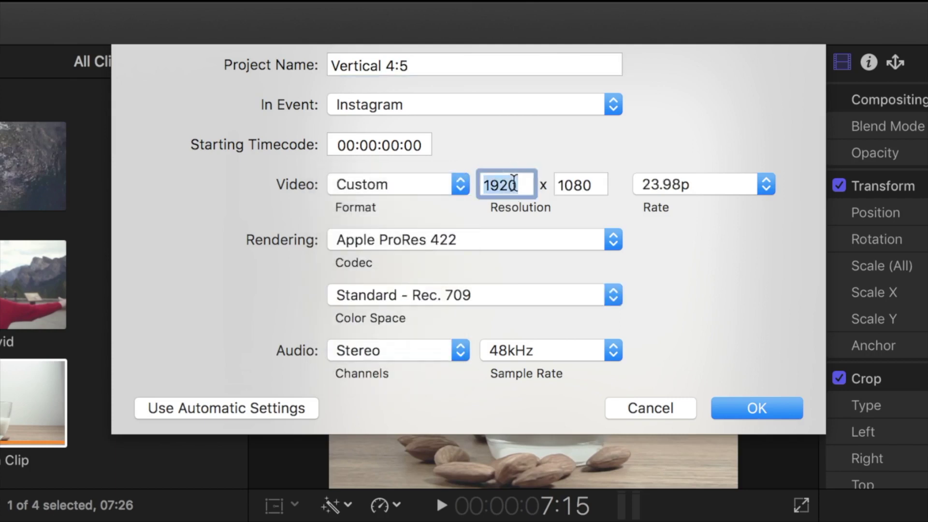
type("864")
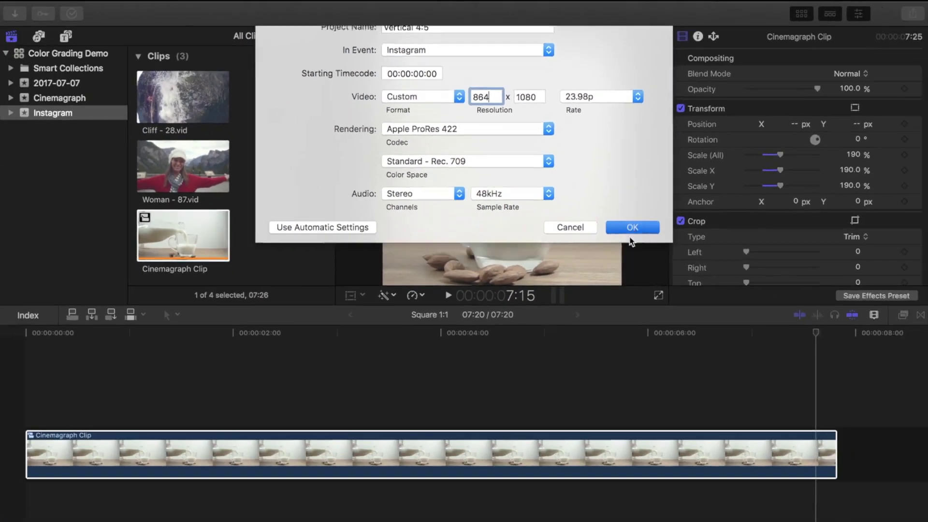
left_click(755, 408)
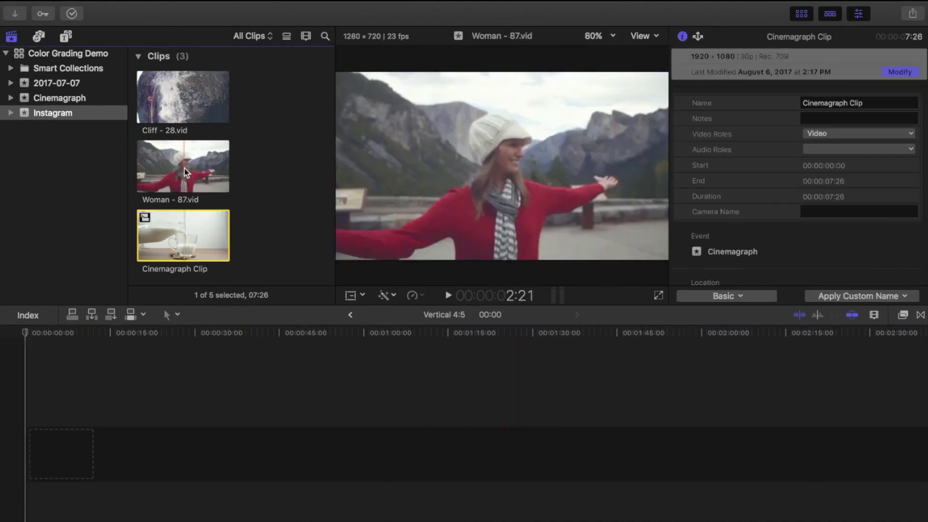
Drag Woman - 87.vid from the browser into the empty Vertical 4:5 timeline
left_click(156, 166)
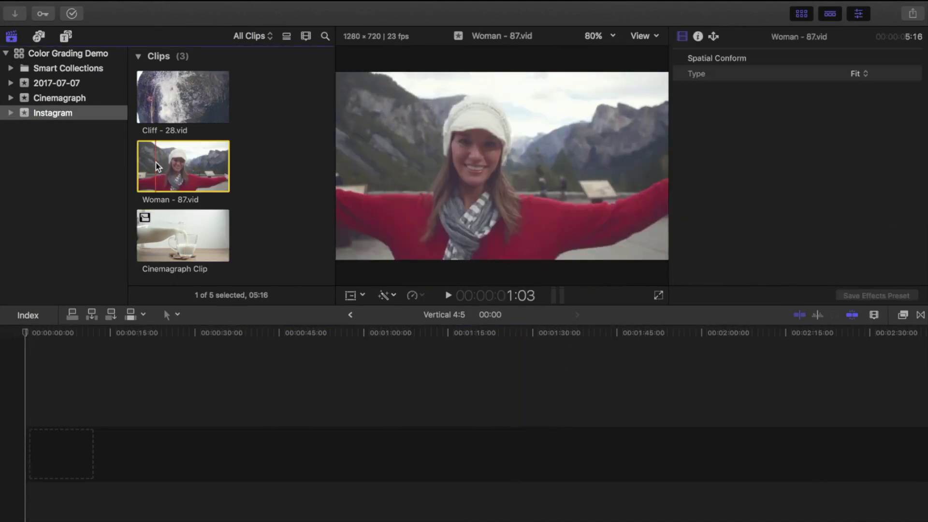
left_click_drag(155, 166, 132, 408)
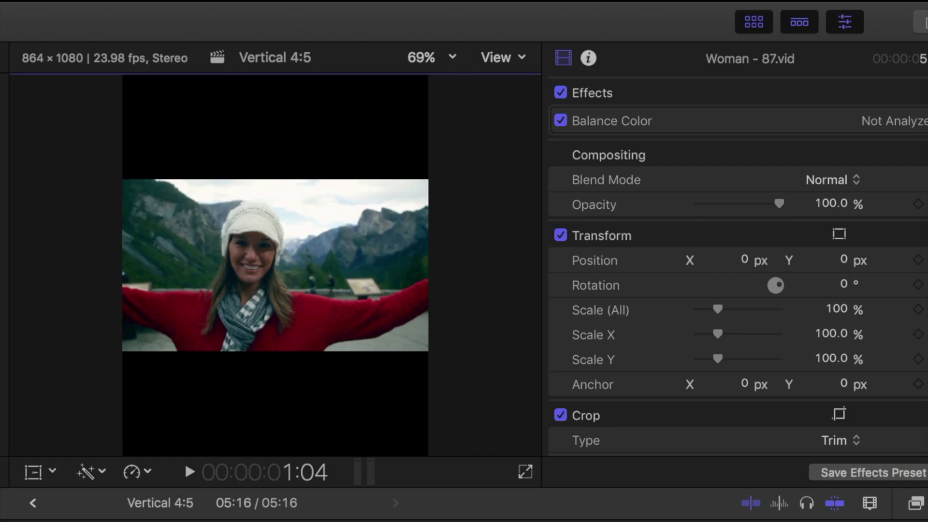
Scale the Woman clip to 225% and shift it right to fill the vertical frame
left_click(32, 473)
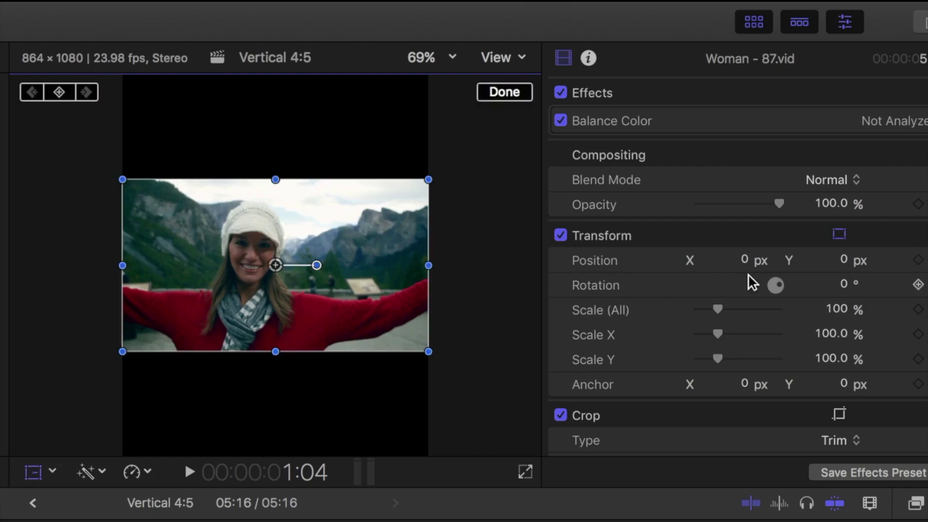
left_click_drag(717, 311, 743, 317)
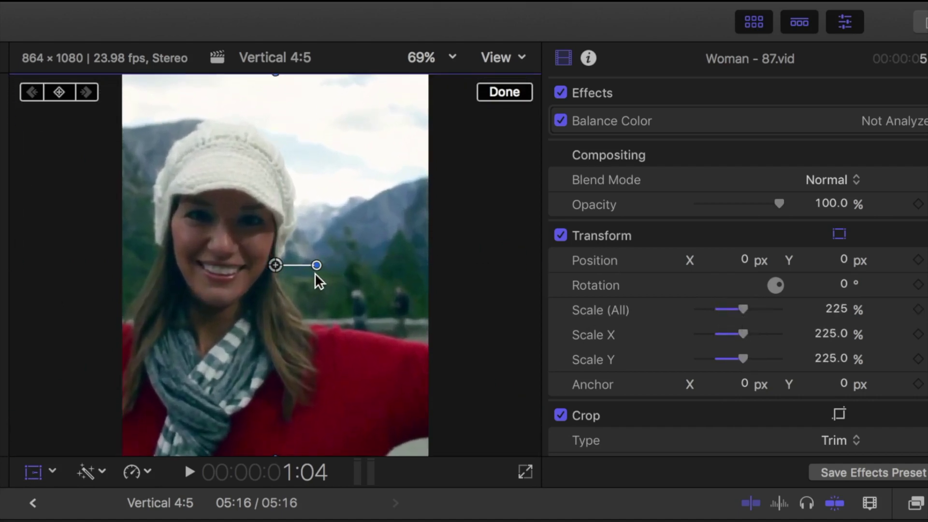
left_click_drag(276, 265, 337, 266)
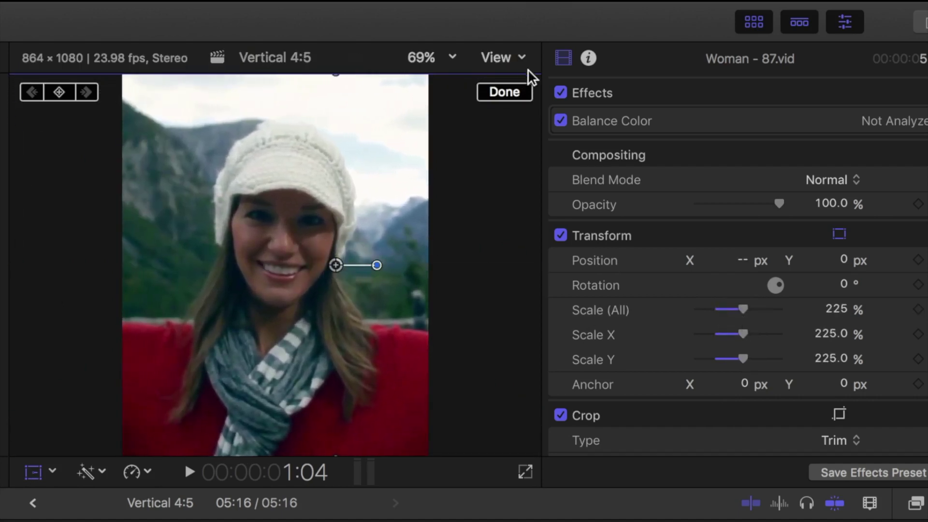
left_click(511, 96)
key("space")
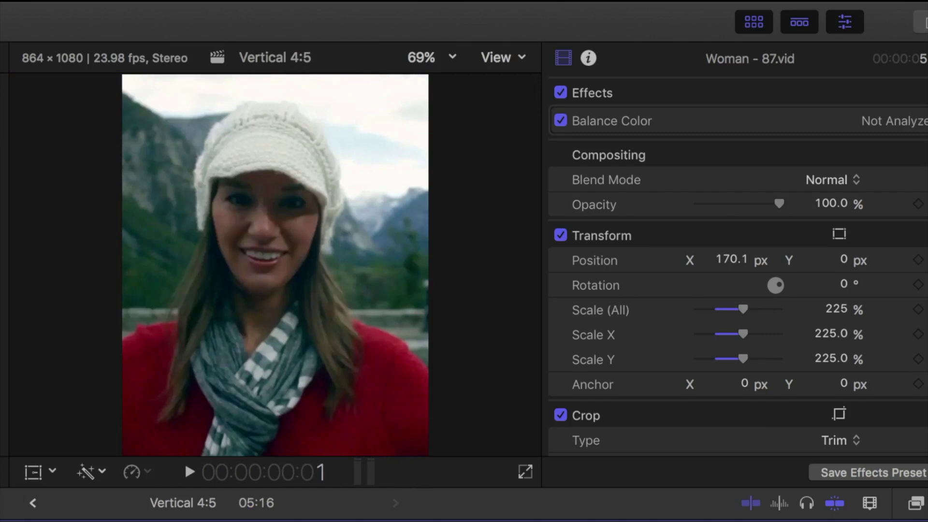
Add position keyframes to recentre her where she drifts, then review playback
left_click(33, 472)
key("space")
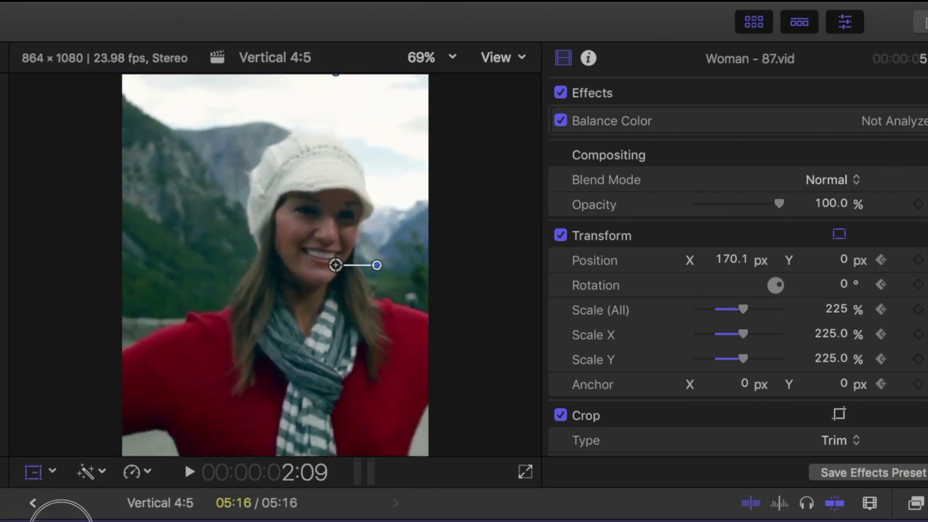
key("space")
left_click_drag(336, 265, 276, 263)
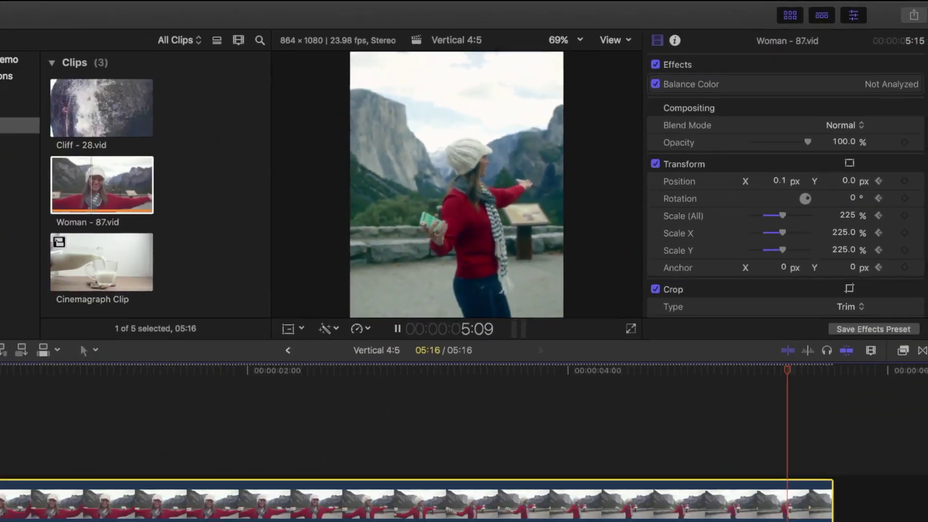
key("space")
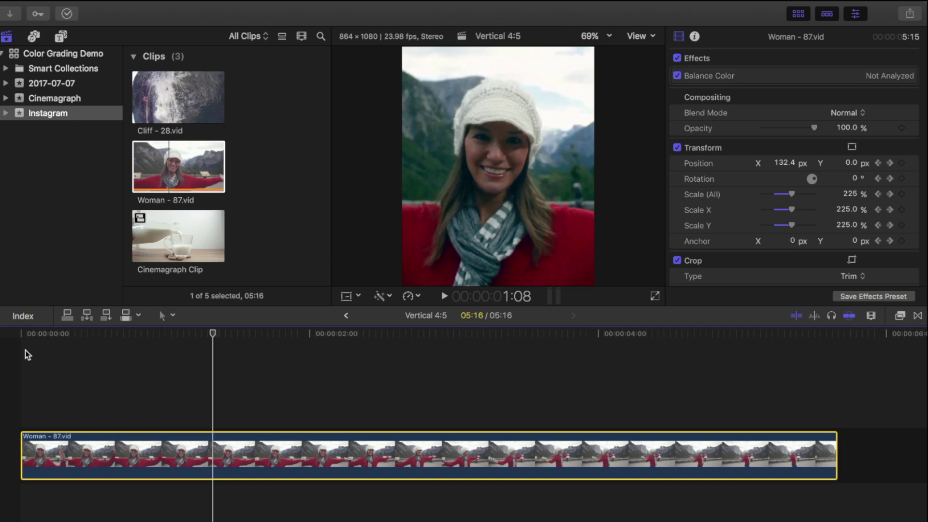
Create the 'Landscape 1.91:1' project with a custom 1800×945 resolution
key("super+n")
type("Landscape 1.91:1")
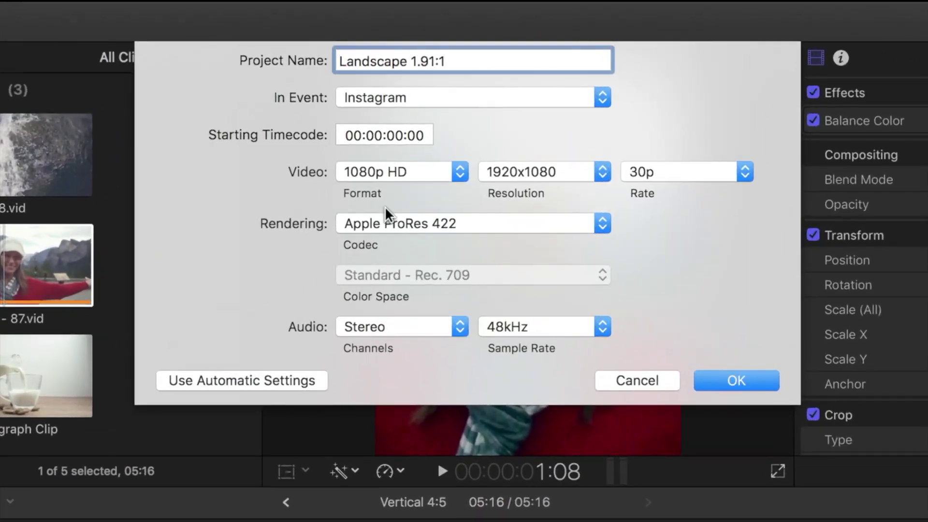
left_click(445, 175)
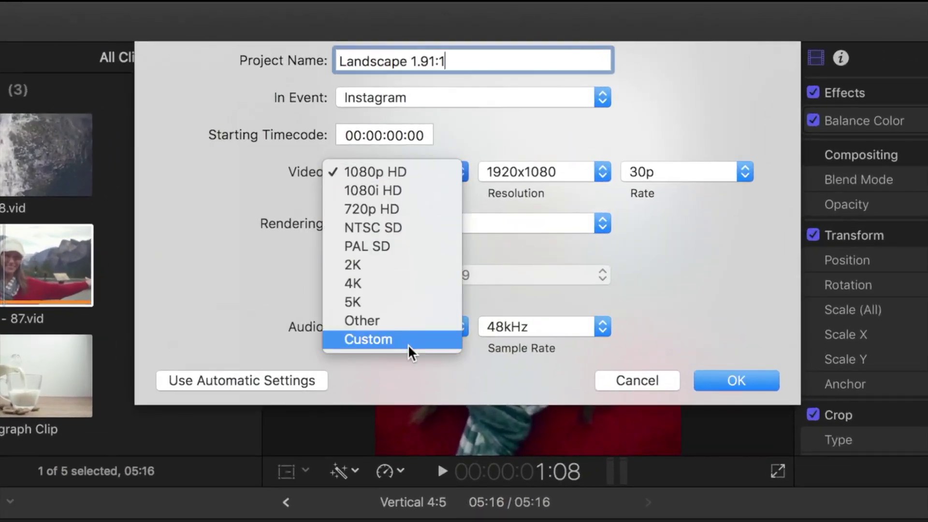
left_click(411, 340)
double_click(501, 171)
type("1800")
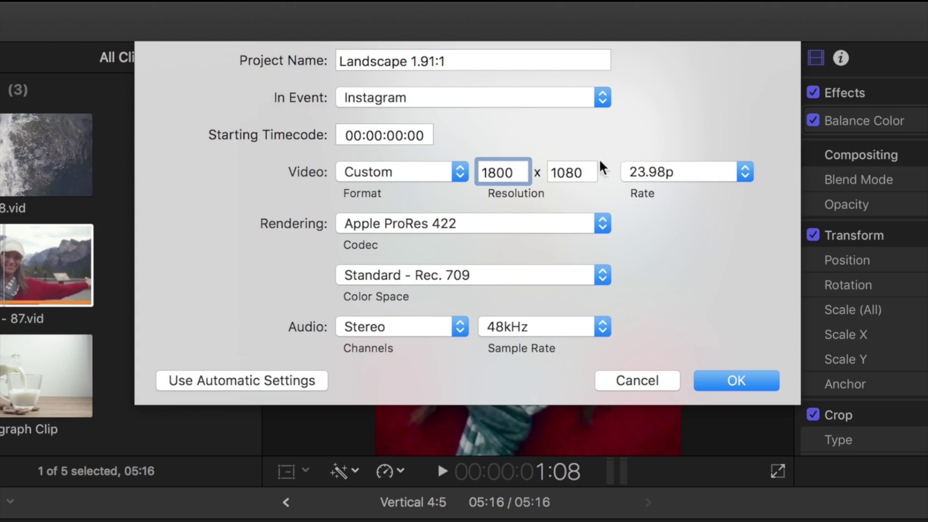
key("Tab")
type("945")
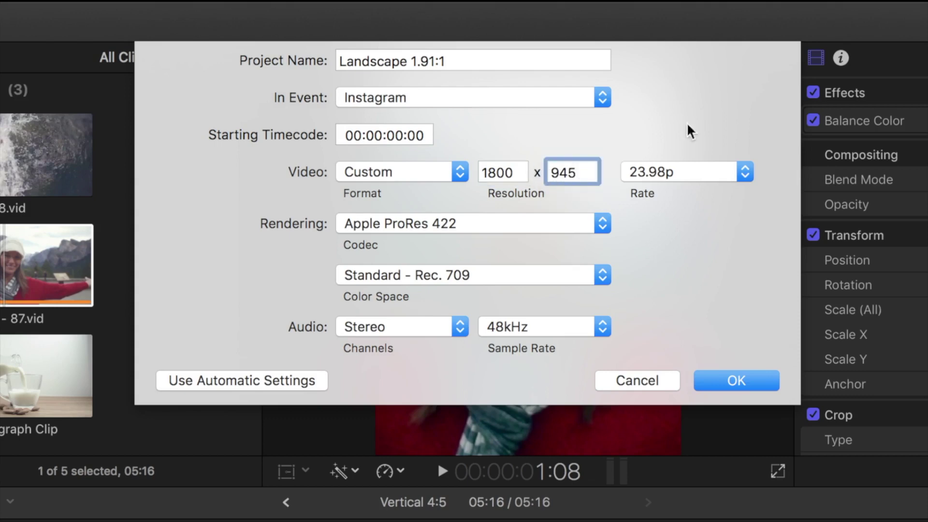
left_click(737, 381)
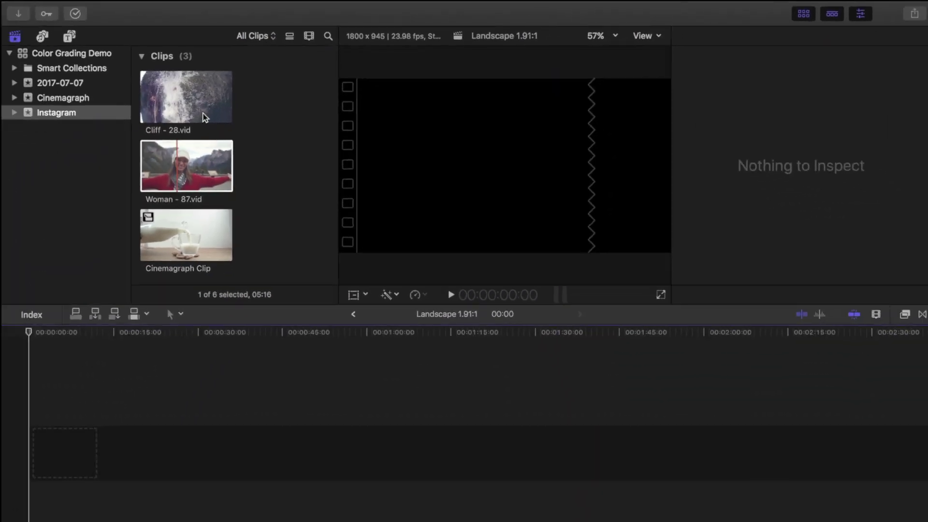
Append Cliff - 28.vid to the landscape timeline and park the playhead mid-clip
left_click(202, 115)
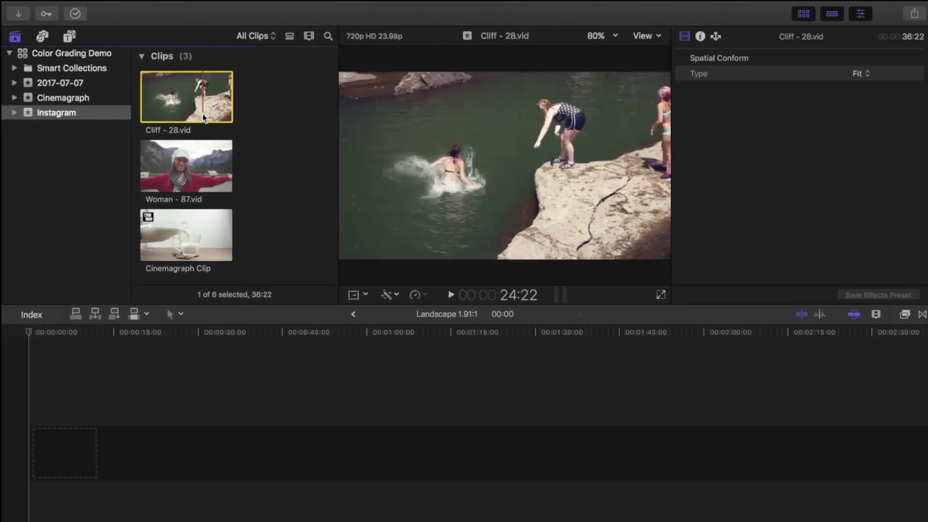
key("e")
key("shift+z")
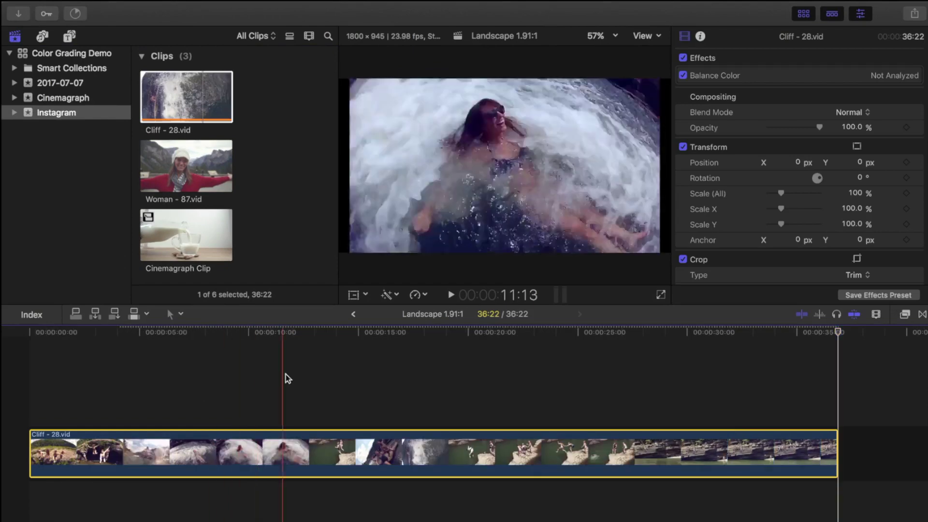
left_click(315, 373)
Scale the Cliff clip to 108% to fill the frame and play it back
left_click(354, 295)
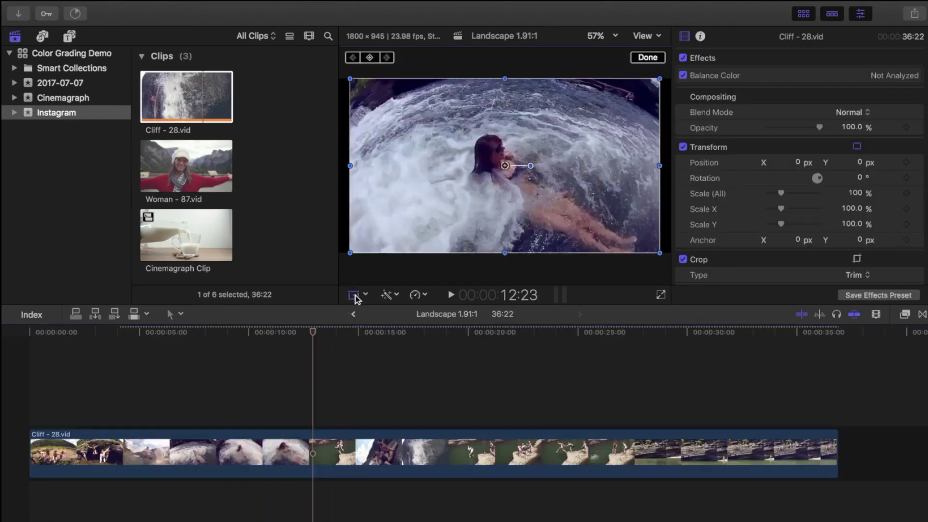
left_click_drag(789, 194, 782, 193)
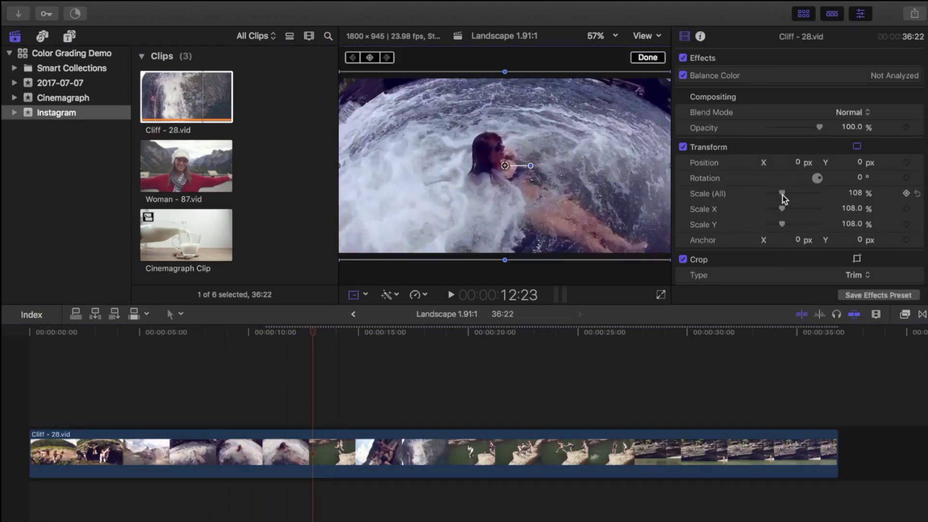
left_click(649, 59)
left_click(57, 380)
key("space")
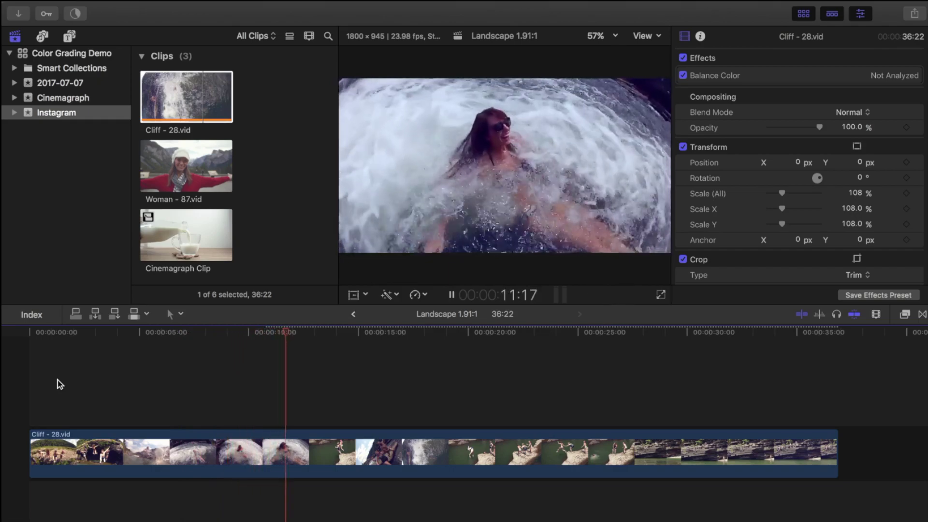
key("space")
key("Home")
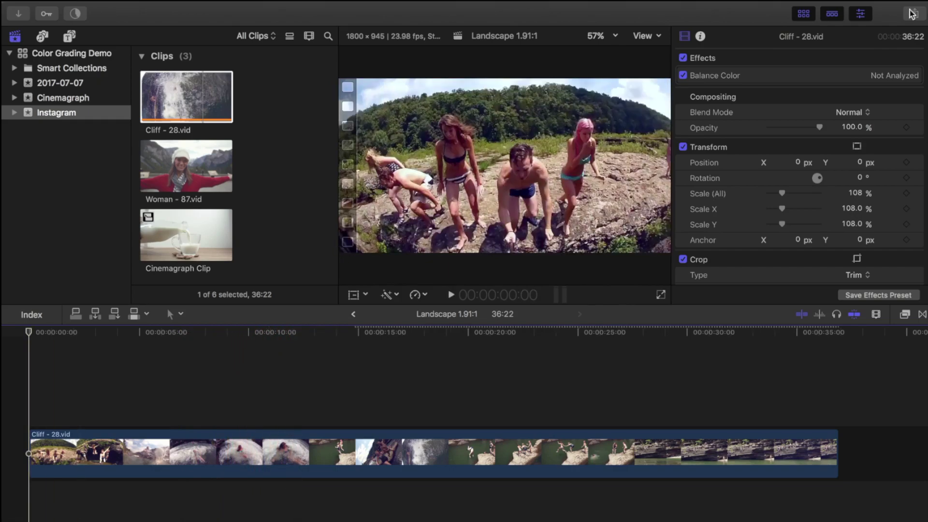
Set up a Master File export in Computer format with the H.264 Faster Encode codec
left_click(912, 14)
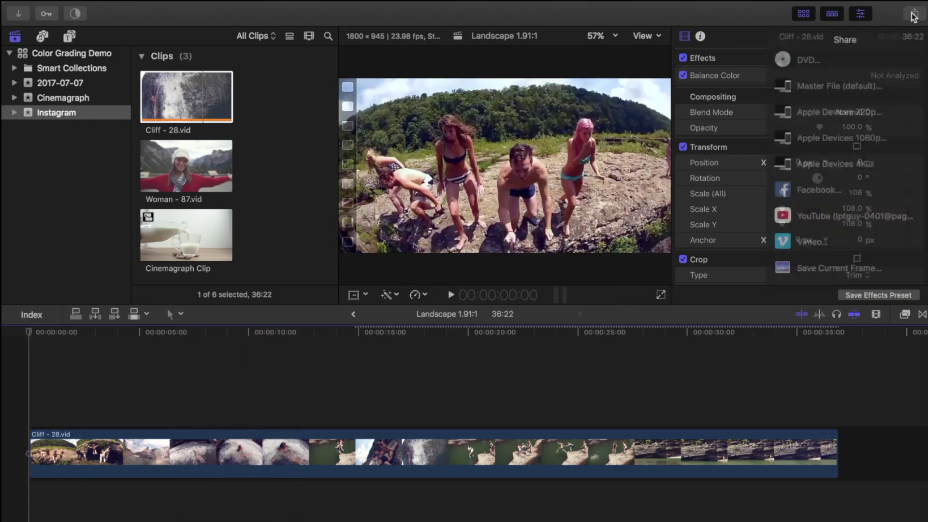
left_click(860, 88)
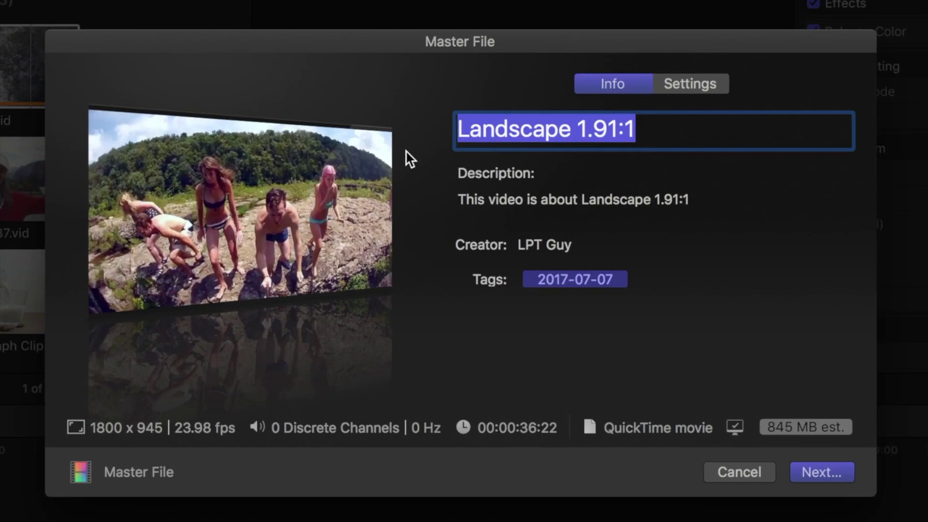
left_click(704, 88)
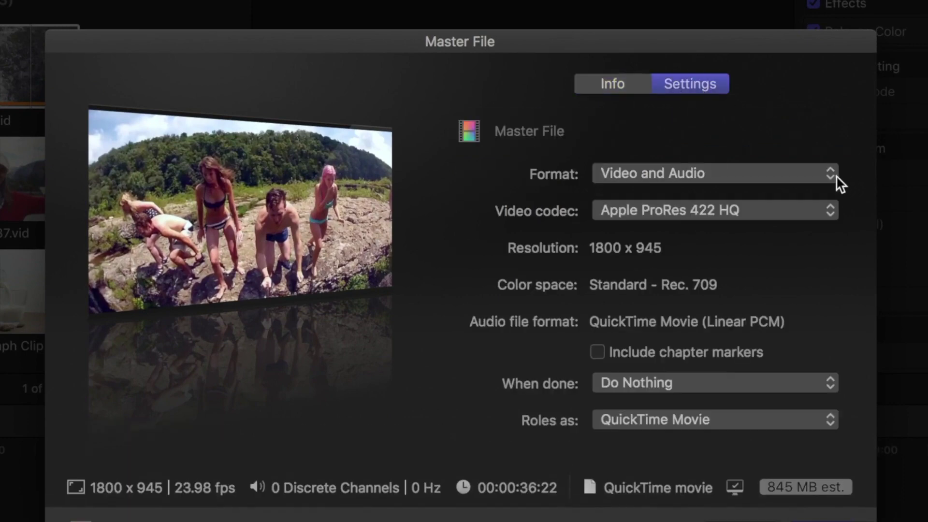
left_click(830, 175)
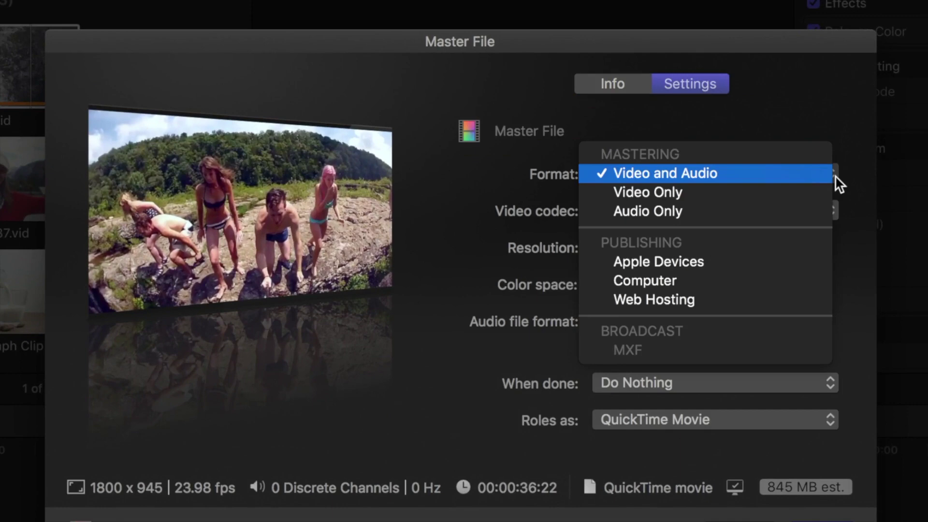
left_click(784, 285)
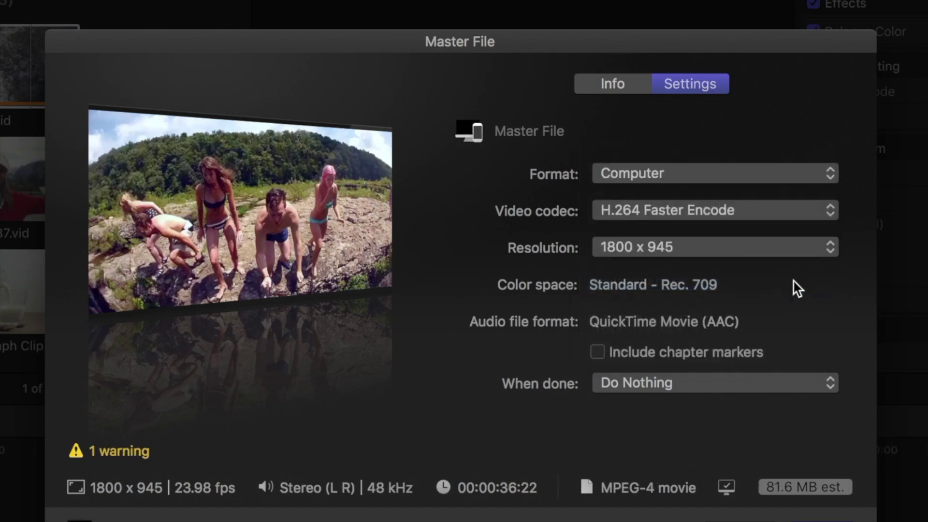
left_click(837, 212)
left_click(802, 209)
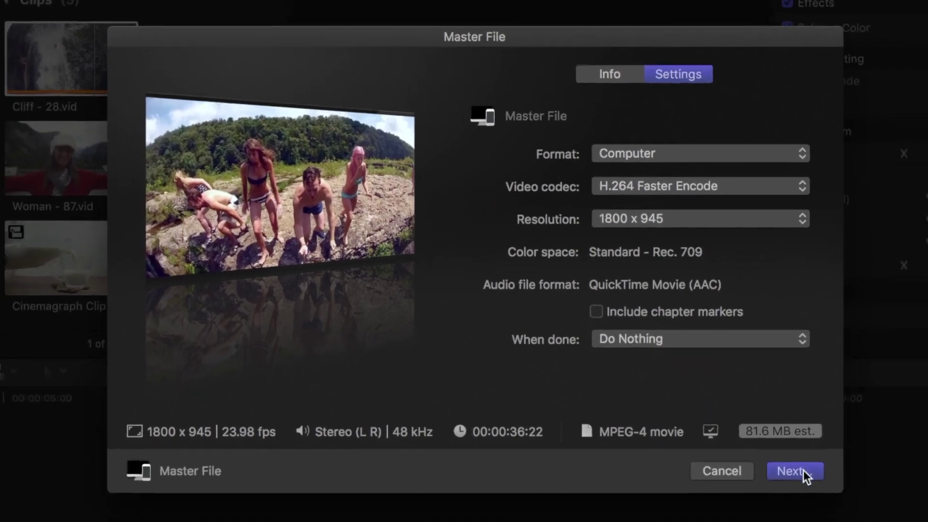
Save the export to the Desktop as Landscape 1.91/1
left_click(799, 472)
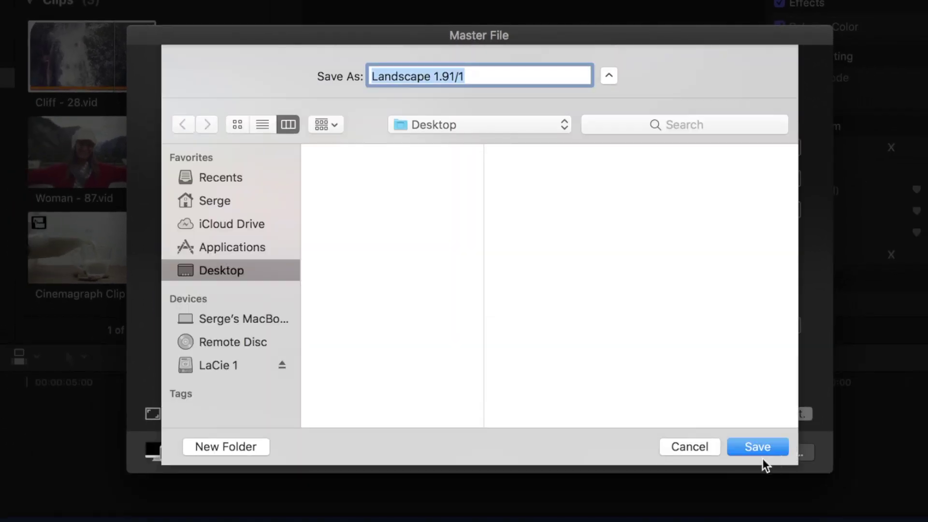
left_click(763, 451)
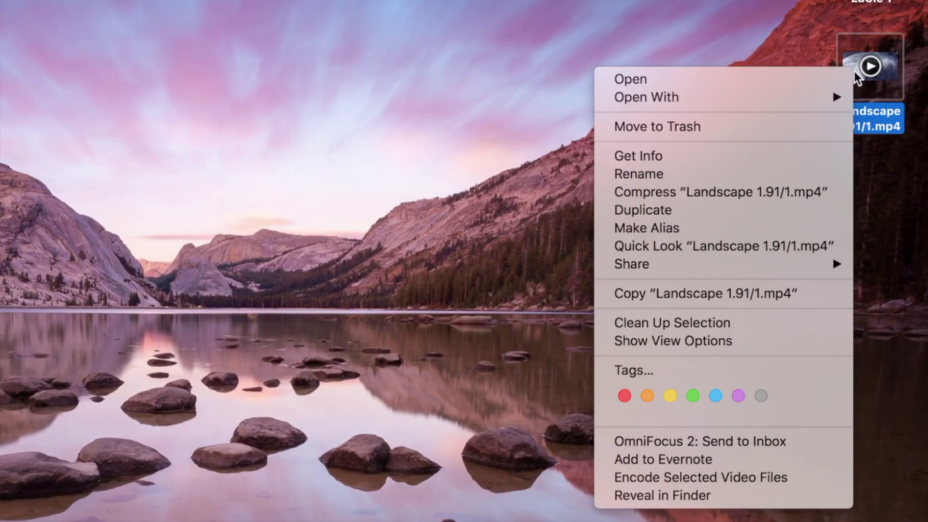
Locate the exported Landscape 1.91/1.mp4 file on the Desktop
mouse_move(758, 269)
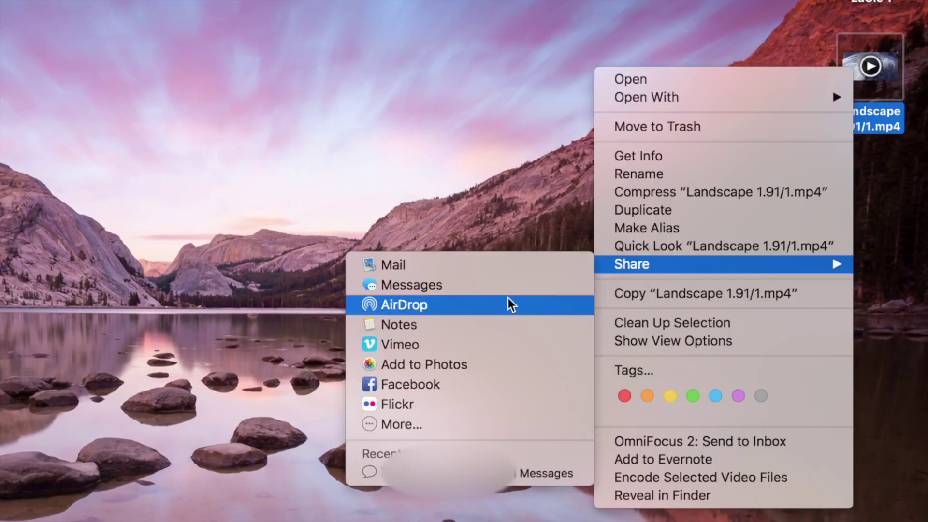